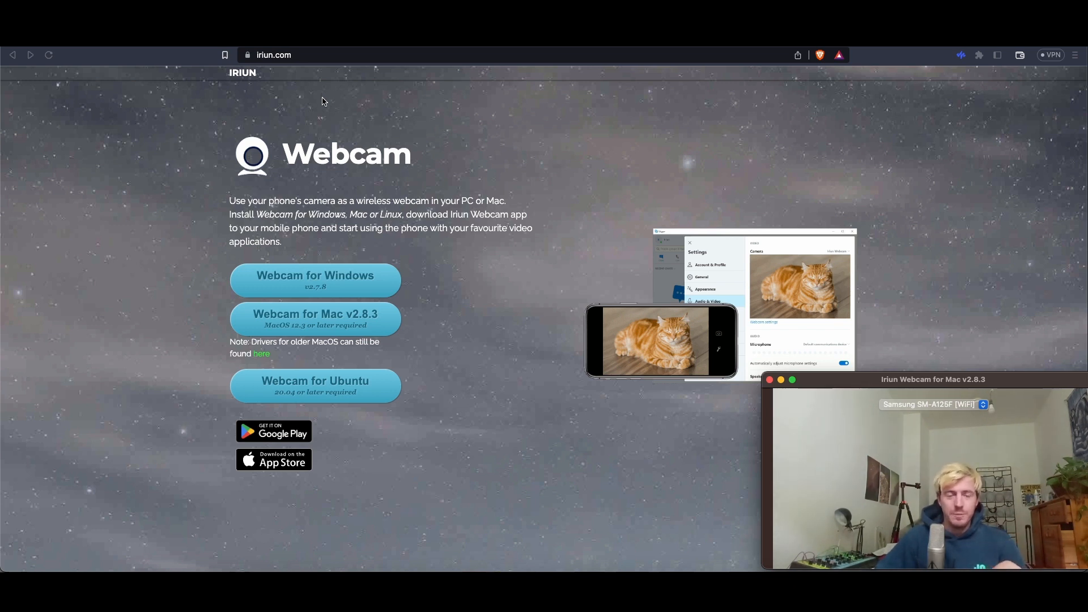
Step: In Ableton Live, load videotheremin on bathsalts.amxd from the Finder's untitled folder into the 3 MIDI track's device chain
scroll(493, 318, down, 1)
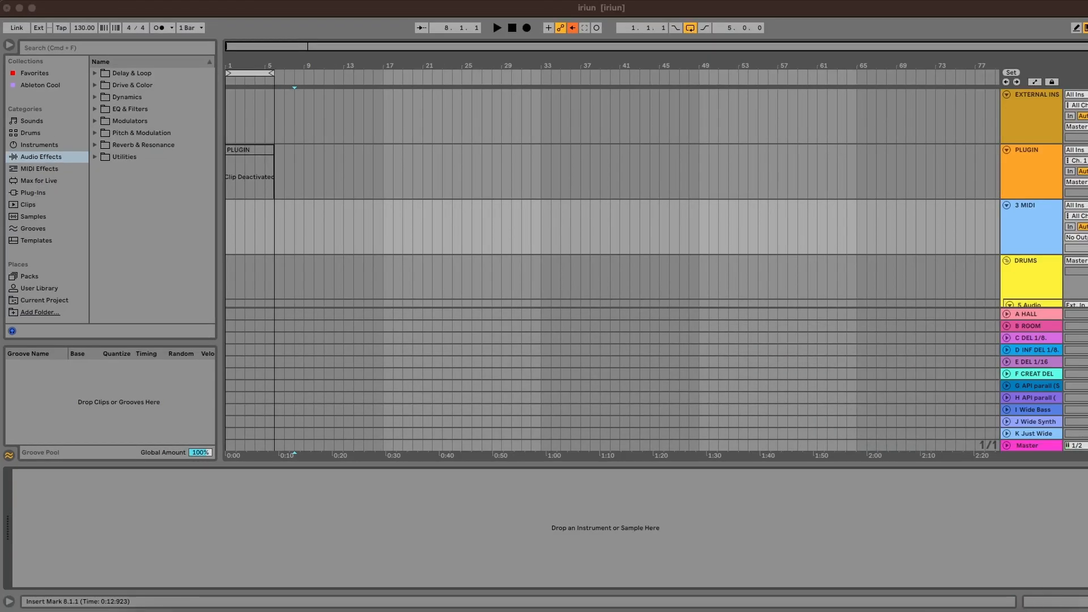
click(1020, 606)
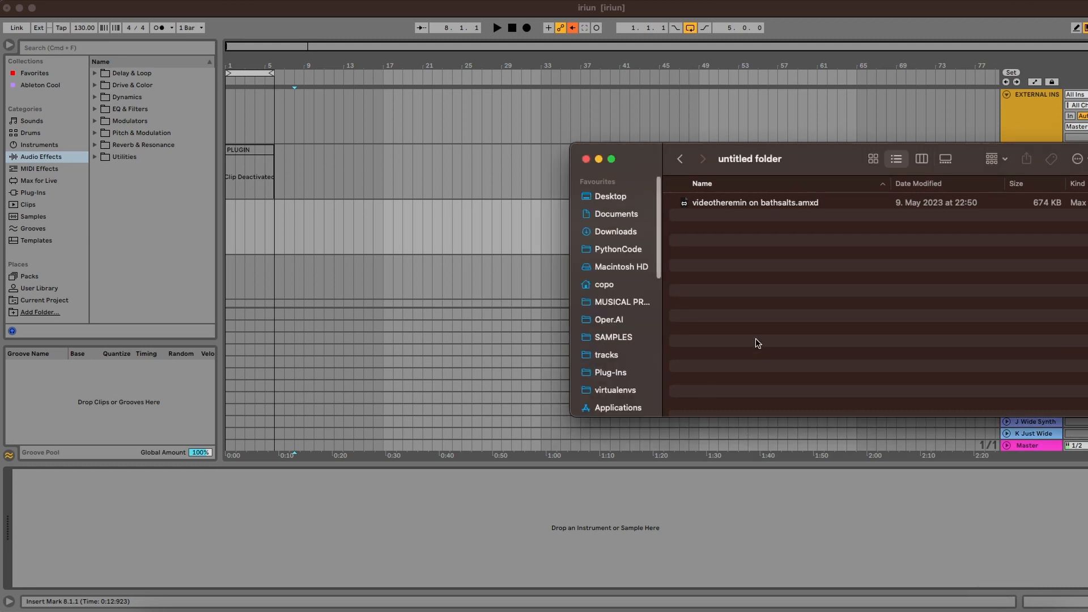
drag(731, 205, 307, 536)
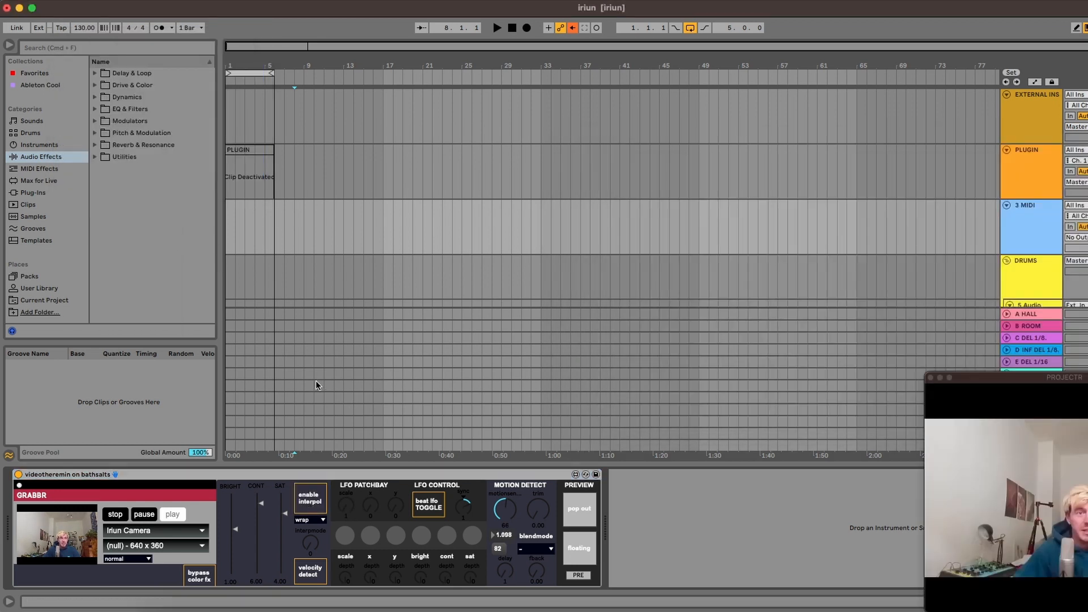
Step: Open the device's floating video preview and bypass its colour effects
click(575, 550)
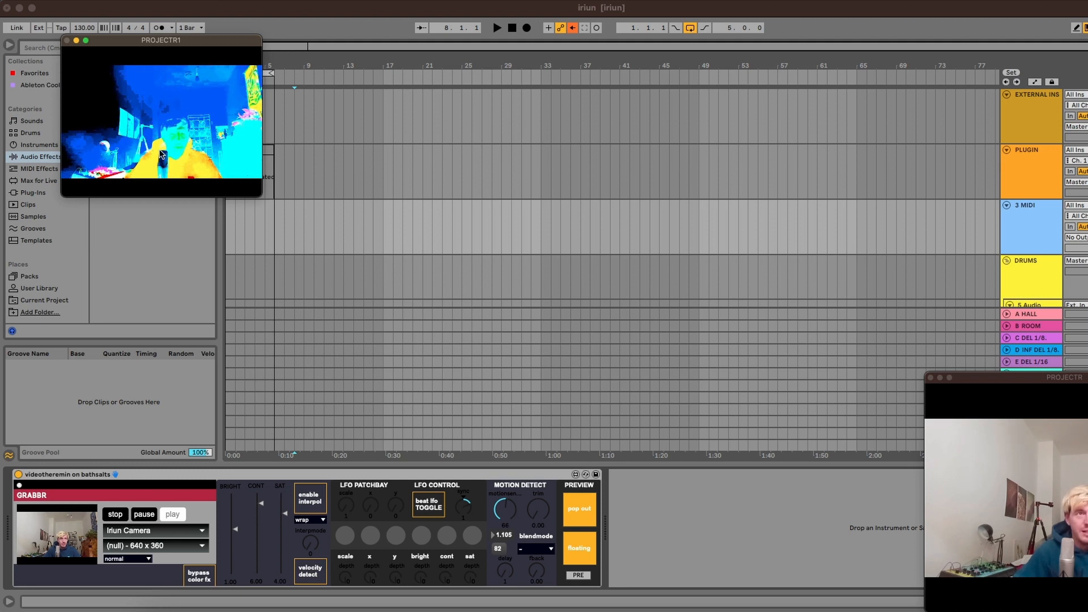
click(199, 580)
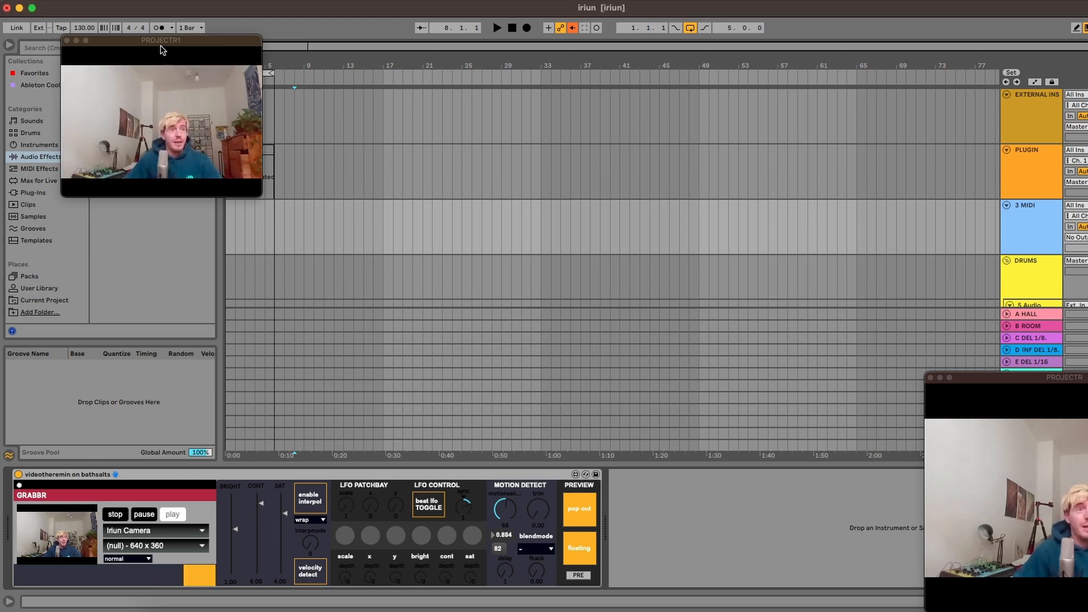
Step: Minimise the PROJECTR window and enlarge the PROJECTR1 preview until it covers most of the arrangement
drag(161, 50, 238, 77)
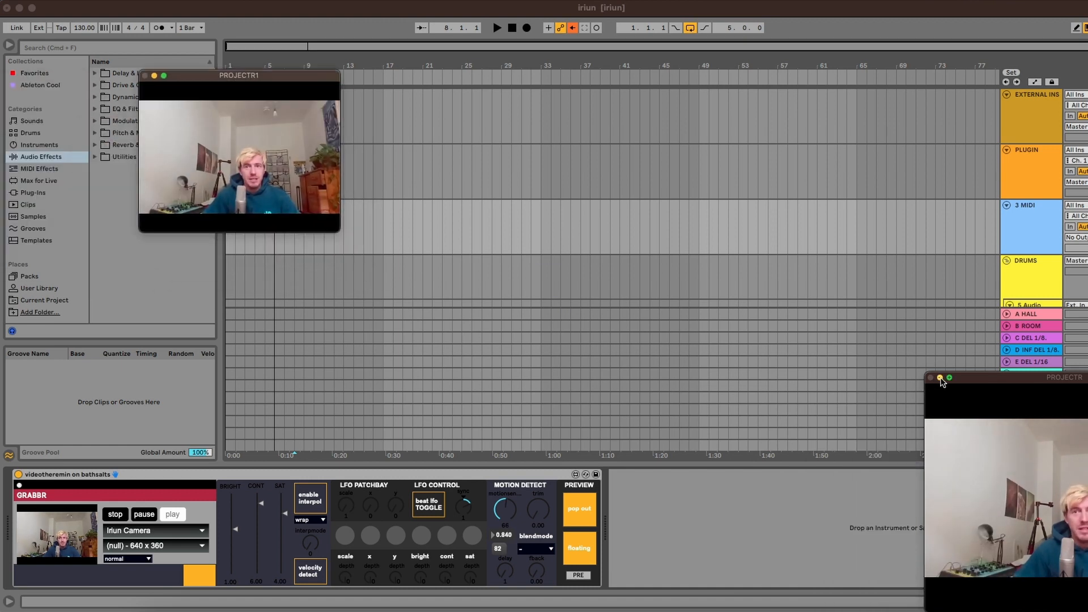
click(940, 378)
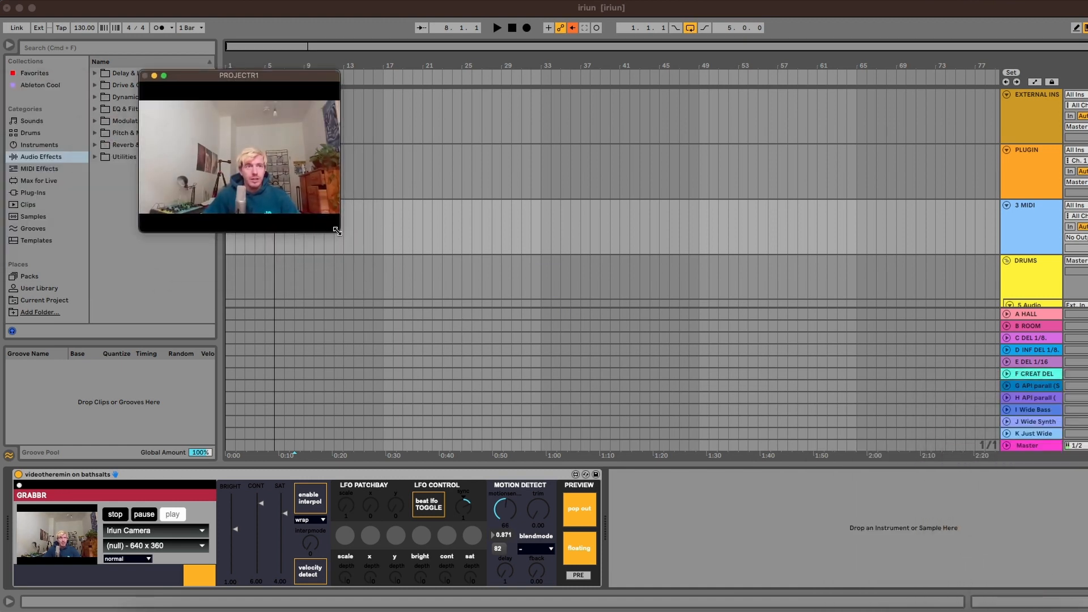
drag(337, 231, 819, 443)
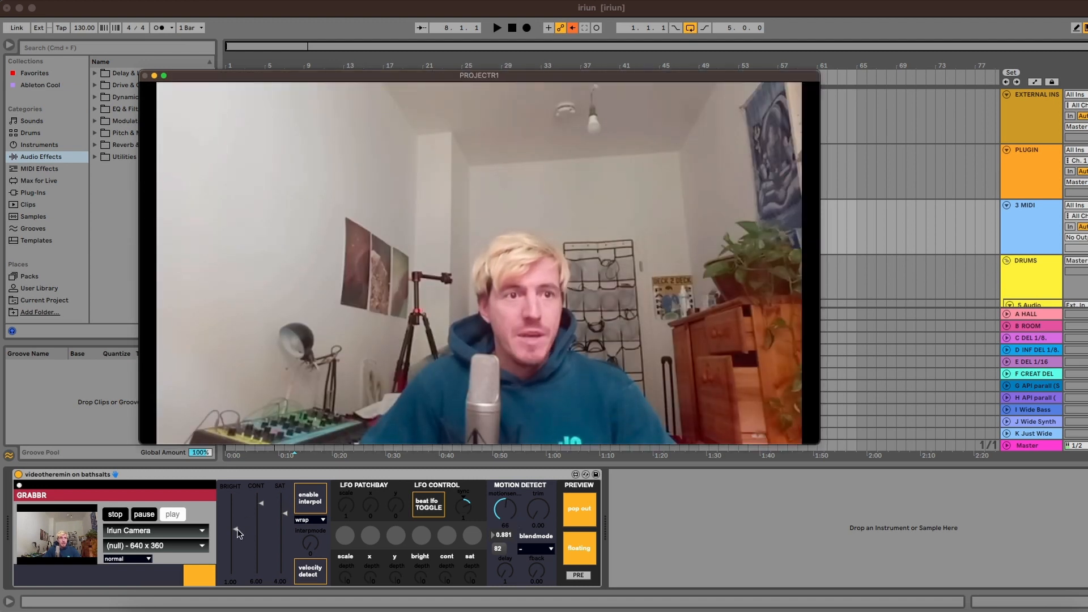
Step: Re-enable the colour effects and adjust brightness and saturation, with contrast lowered to -2.47
drag(237, 533, 237, 536)
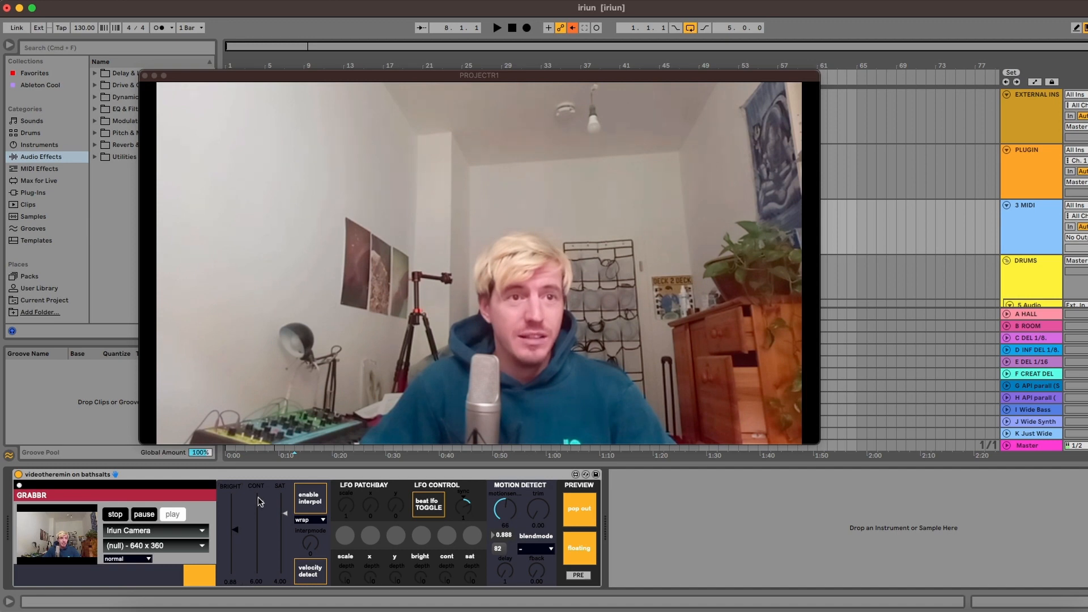
click(195, 573)
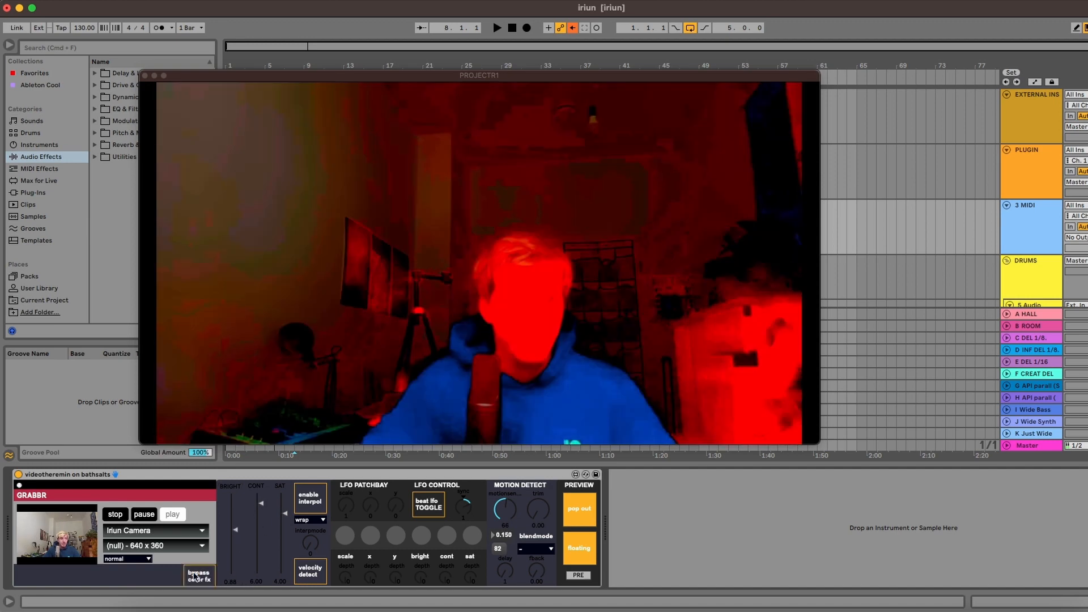
drag(237, 528, 285, 505)
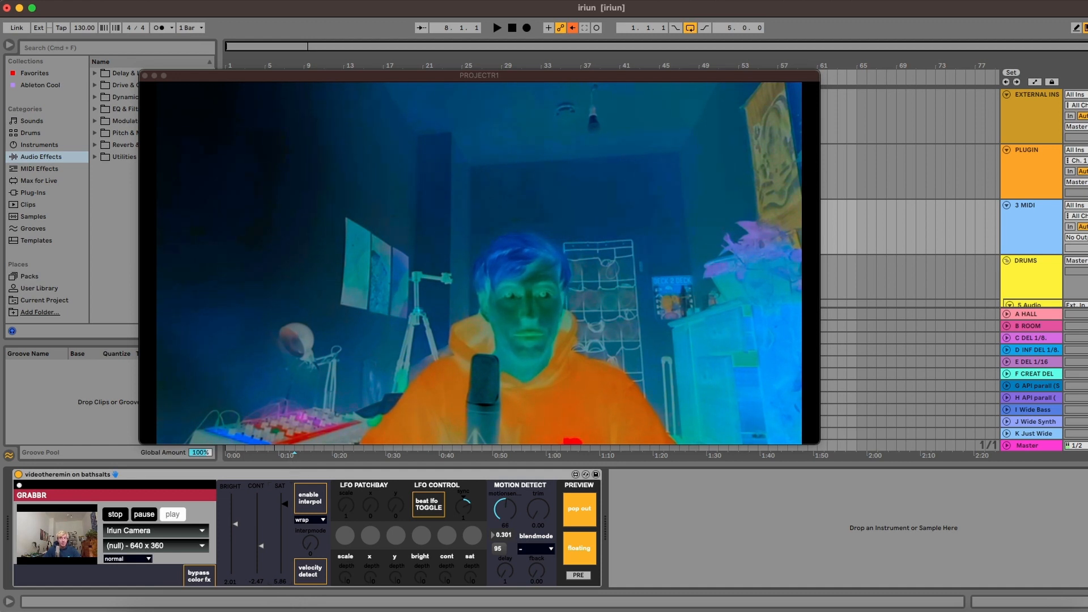
Step: MIDI-map the device's brightness slider to CC 55 on channel 3, moving the preview window aside
key(super+m)
drag(417, 78, 572, 79)
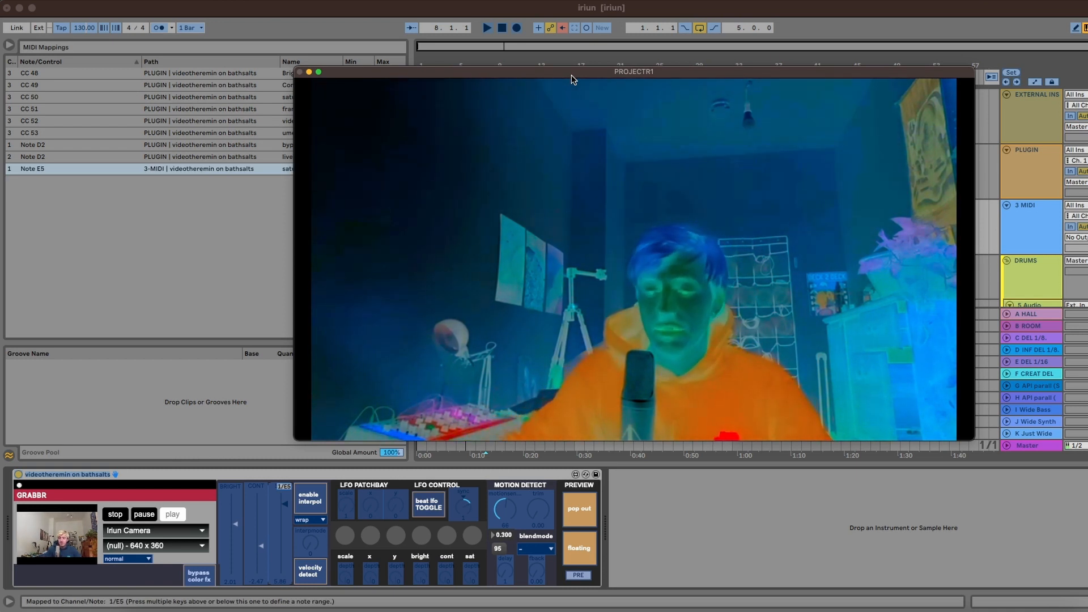
click(229, 525)
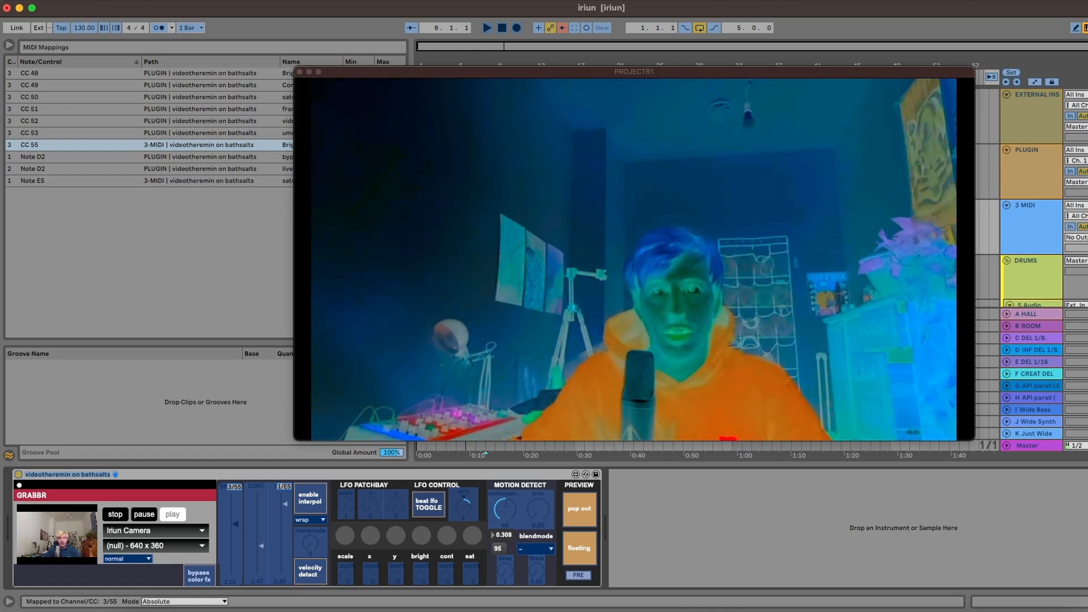
key(super+m)
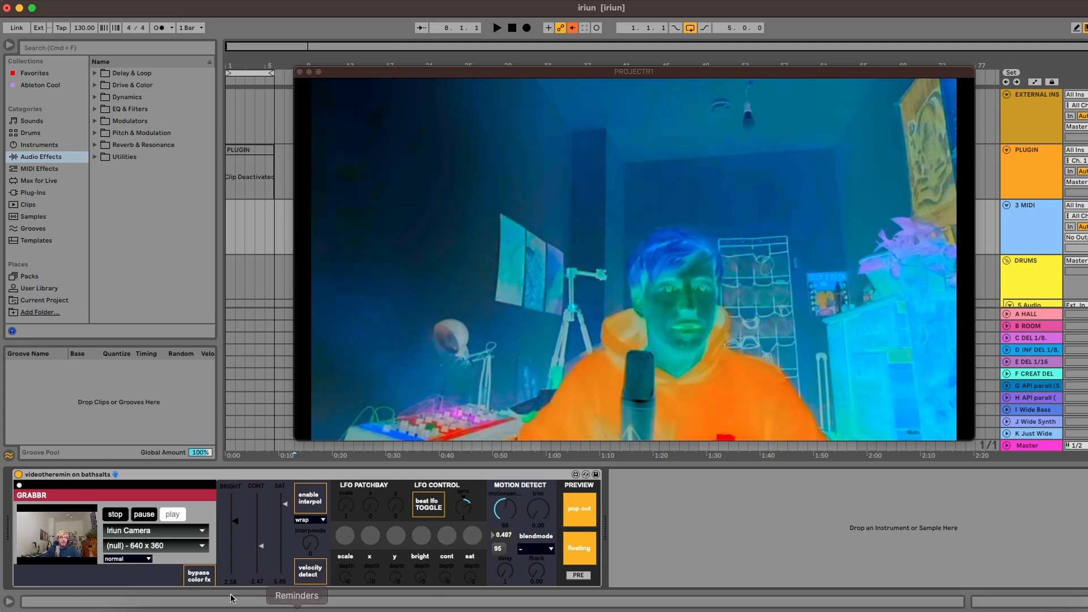
Step: Start playback with the beat LFO switched on and route the LFO to saturation
click(195, 572)
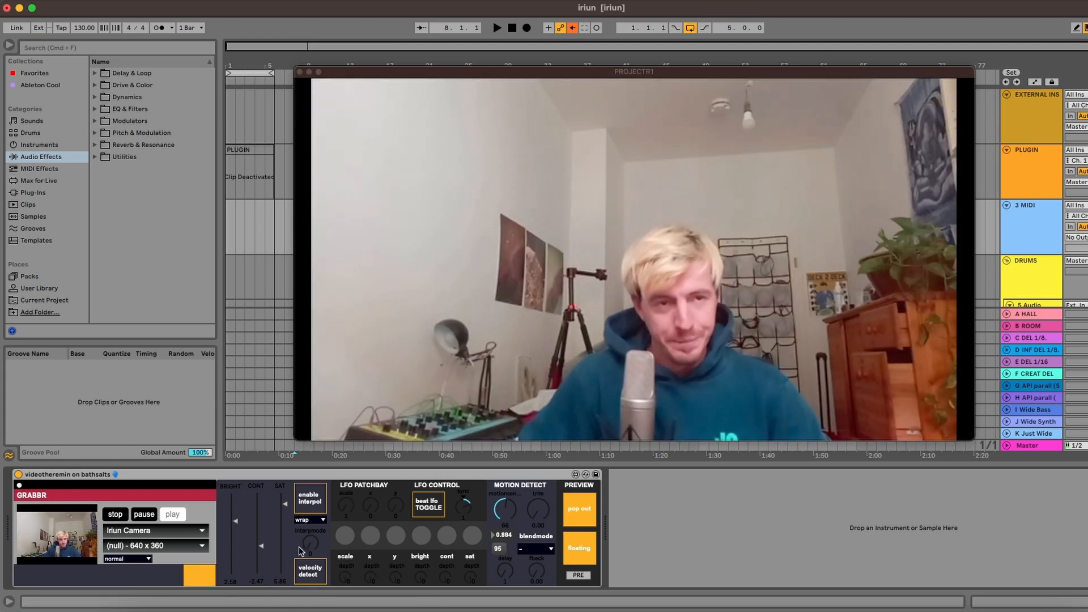
click(423, 508)
key(space)
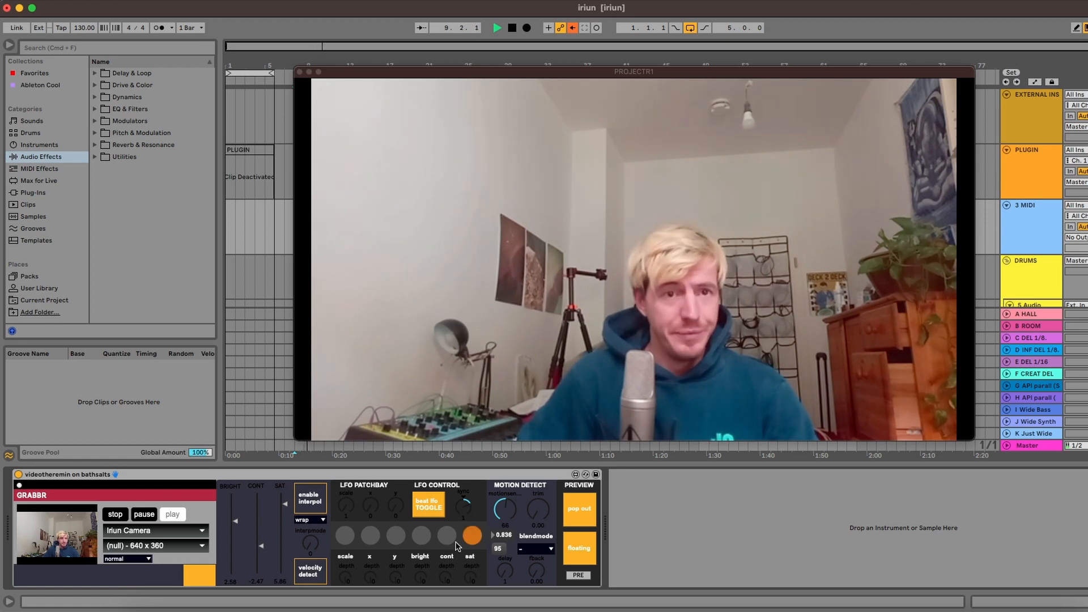
click(473, 541)
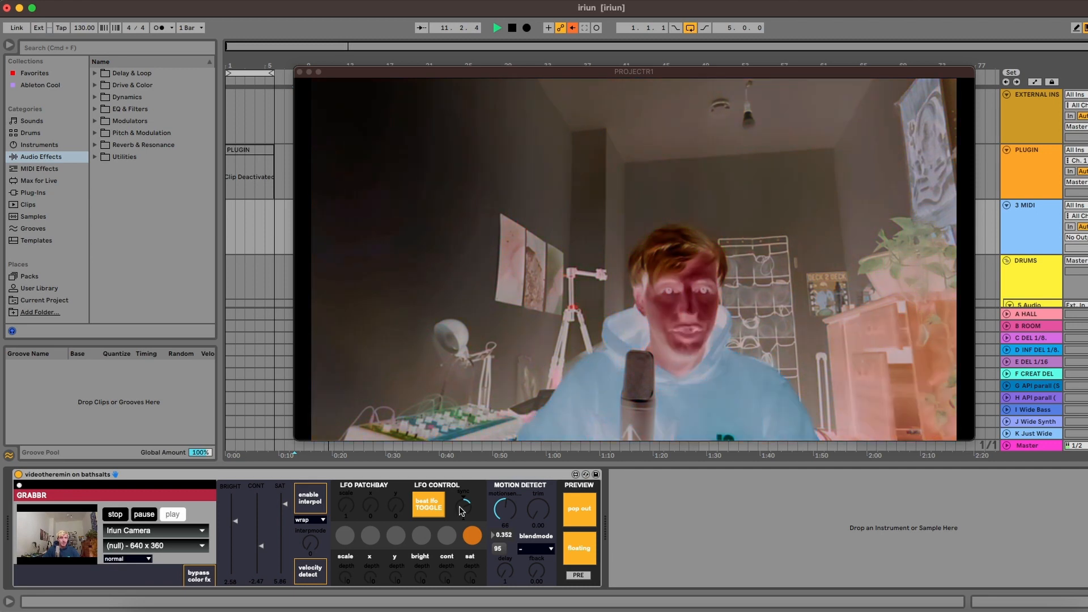
Step: Take the LFO off saturation and try it on contrast, brightness, y, x and scale
click(473, 537)
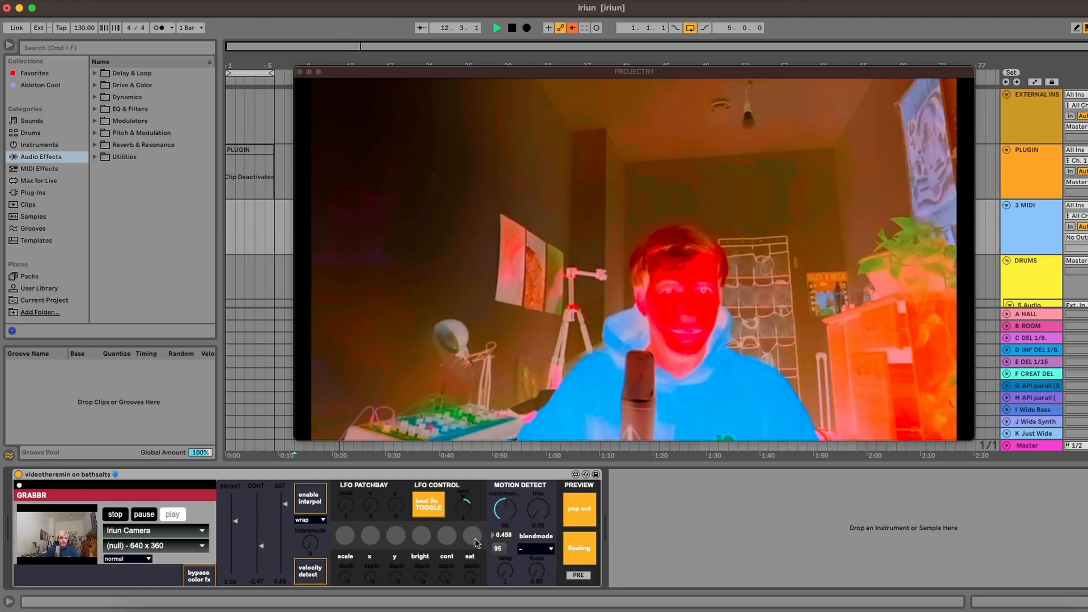
click(452, 536)
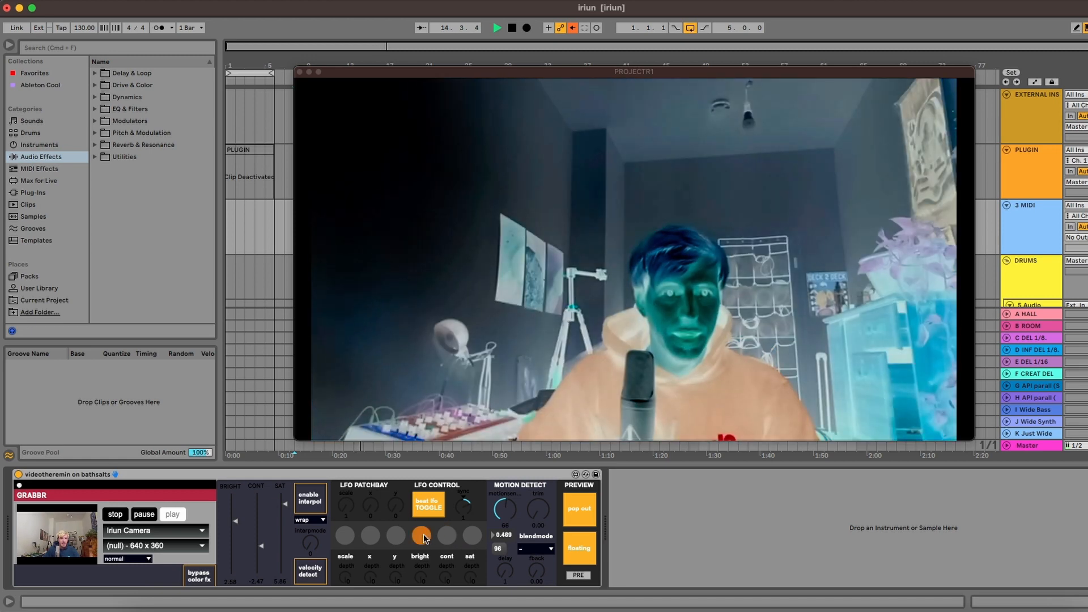
click(421, 536)
click(422, 535)
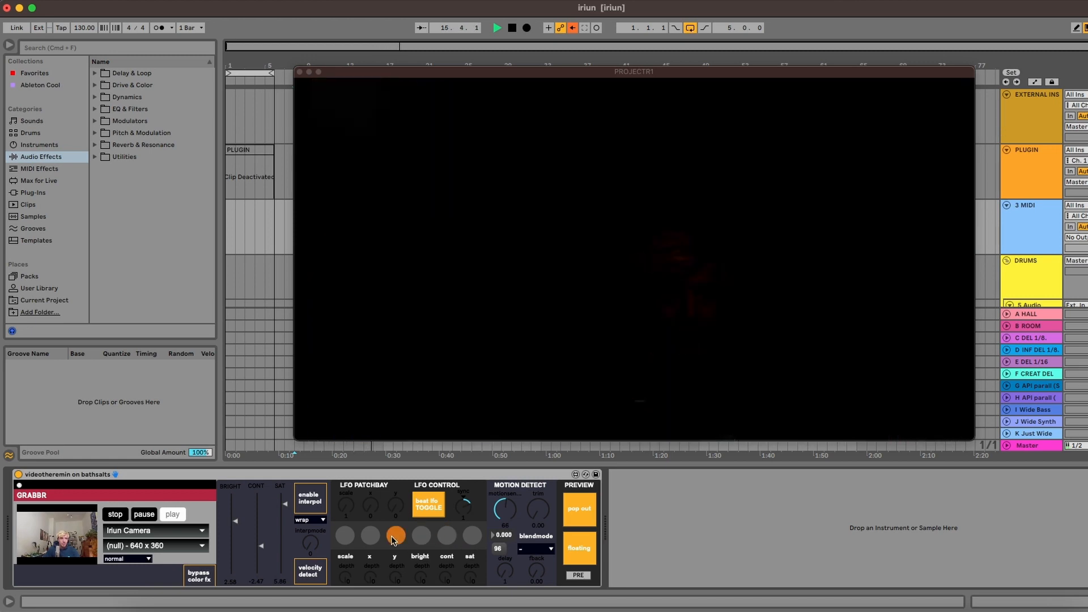
click(422, 535)
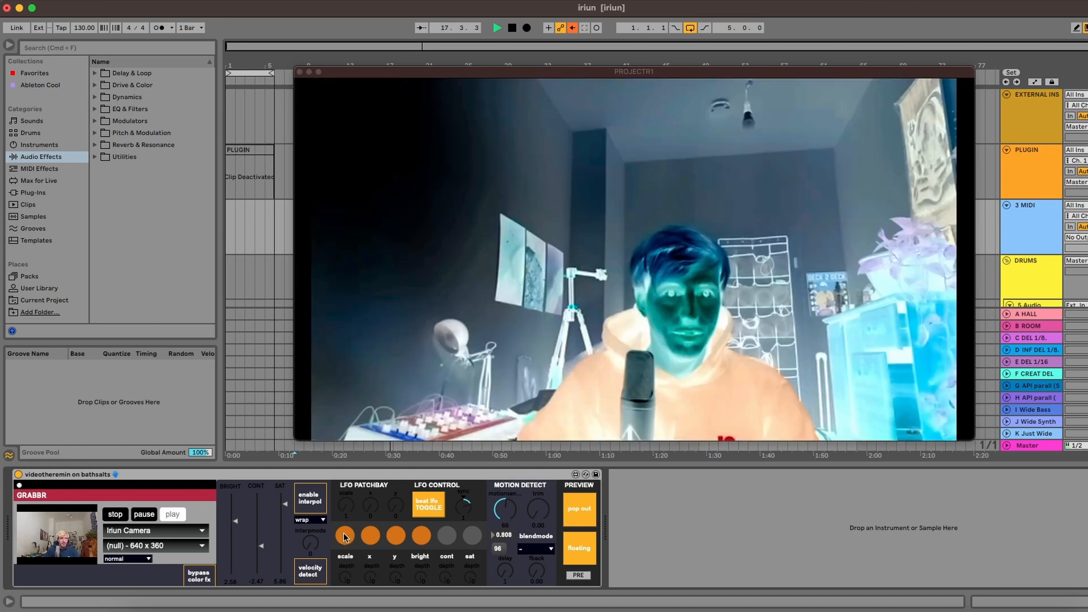
Step: Remove the LFO from scale, x, y and brightness, and switch the beat LFO off
click(346, 536)
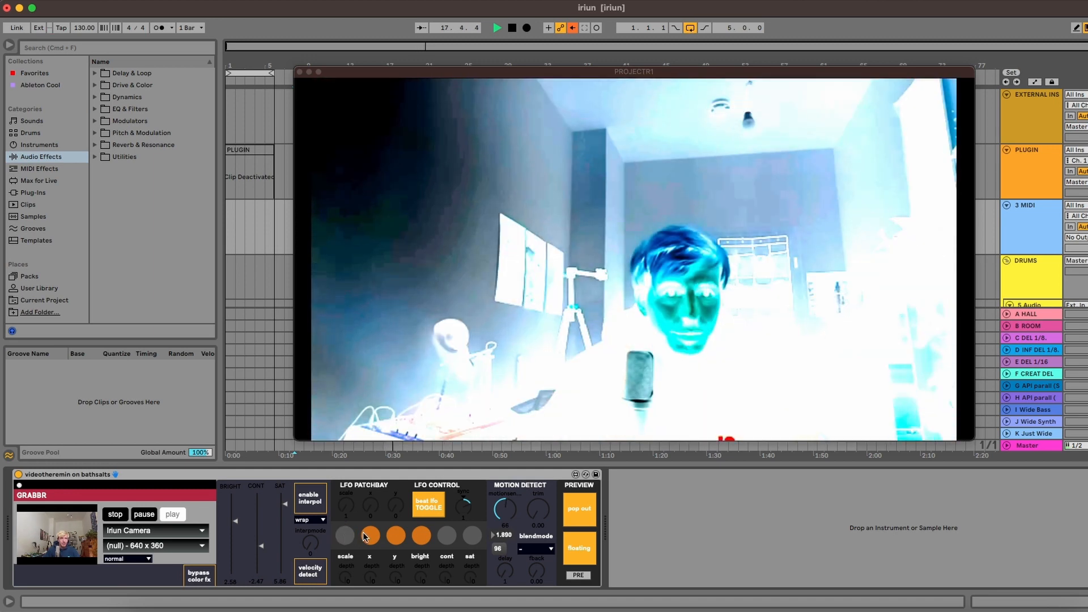
click(370, 536)
click(396, 535)
click(421, 536)
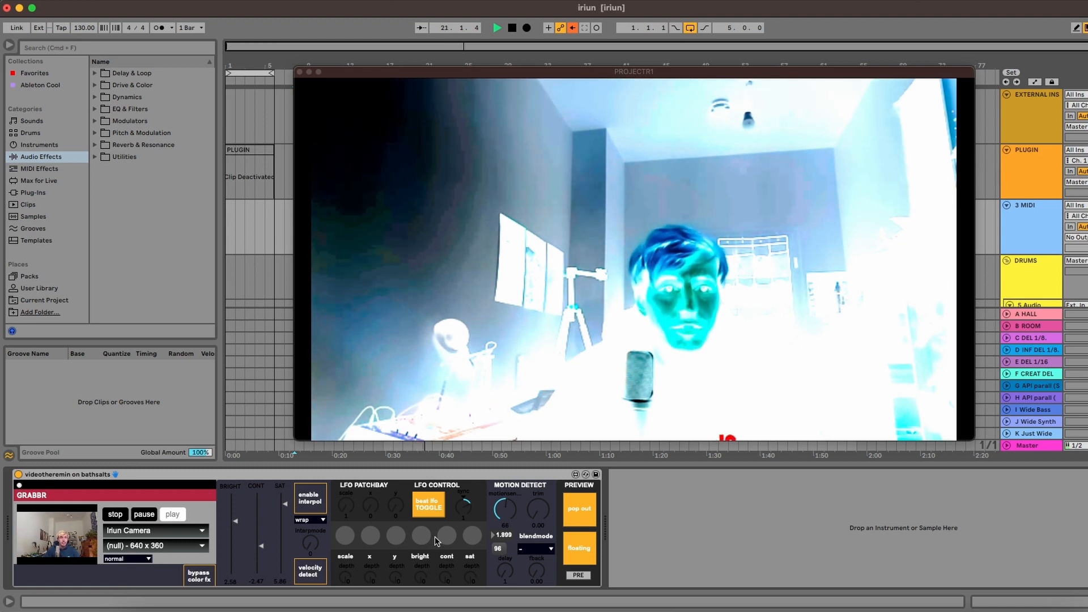
click(428, 506)
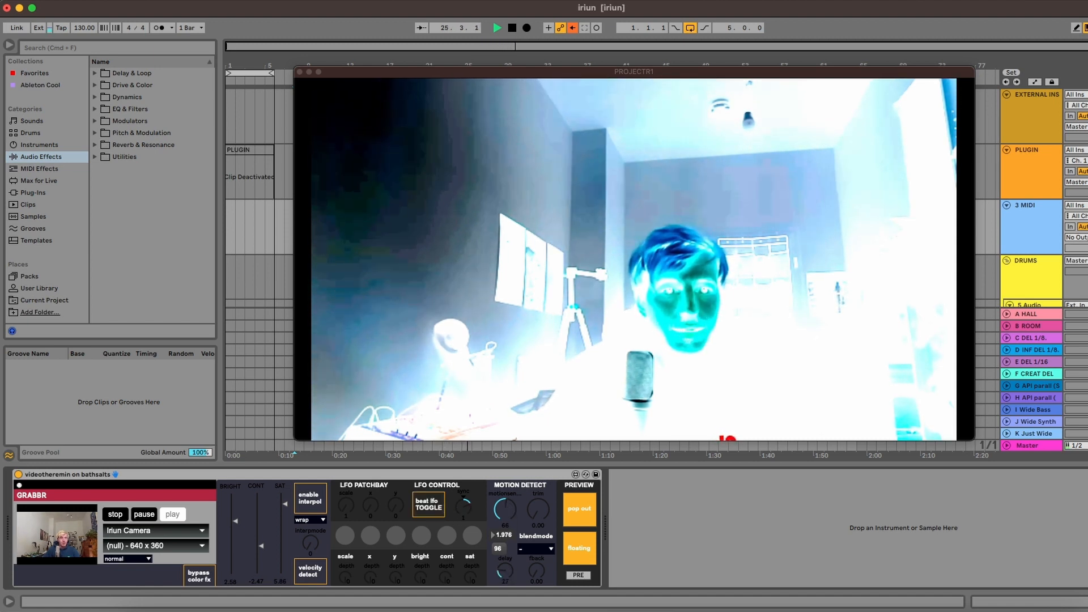
Step: Adjust the motion-detect delay and feedback with the colour effects bypassed, checking the POST preview before returning it to PRE
drag(505, 571, 505, 528)
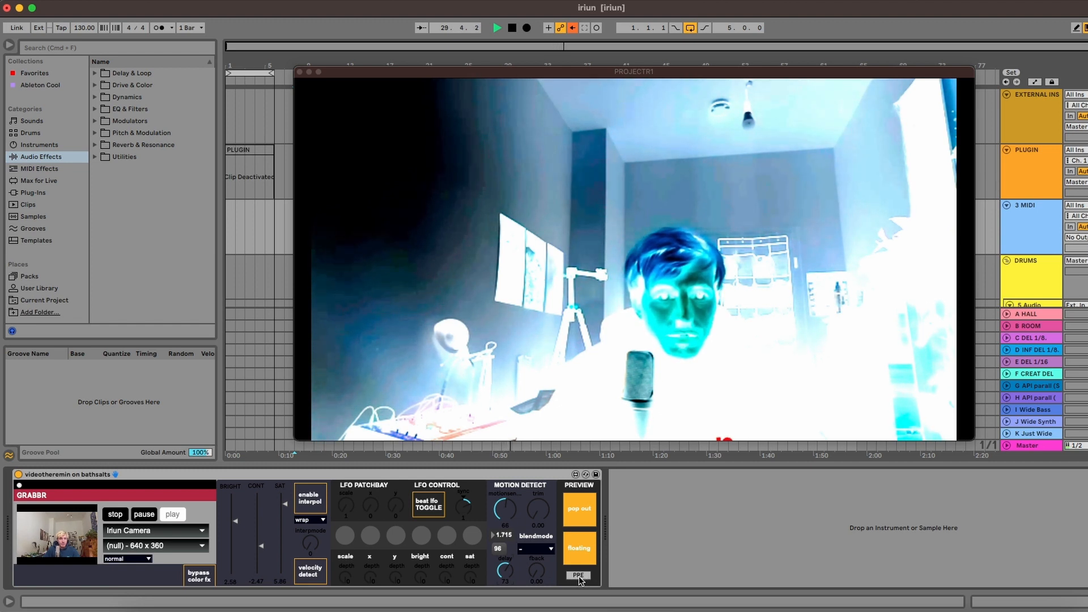
click(200, 577)
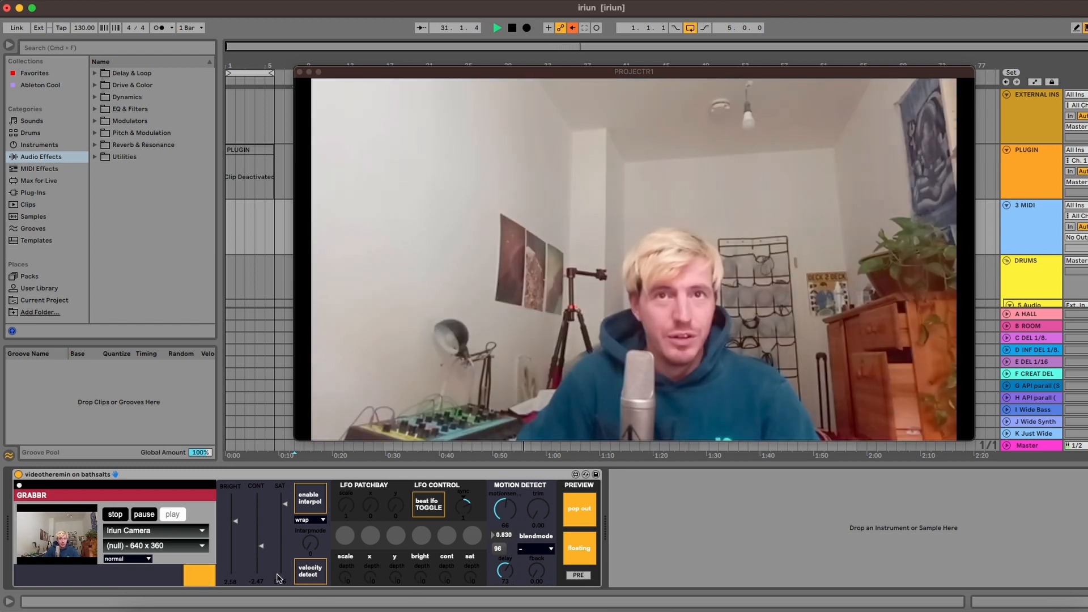
click(578, 575)
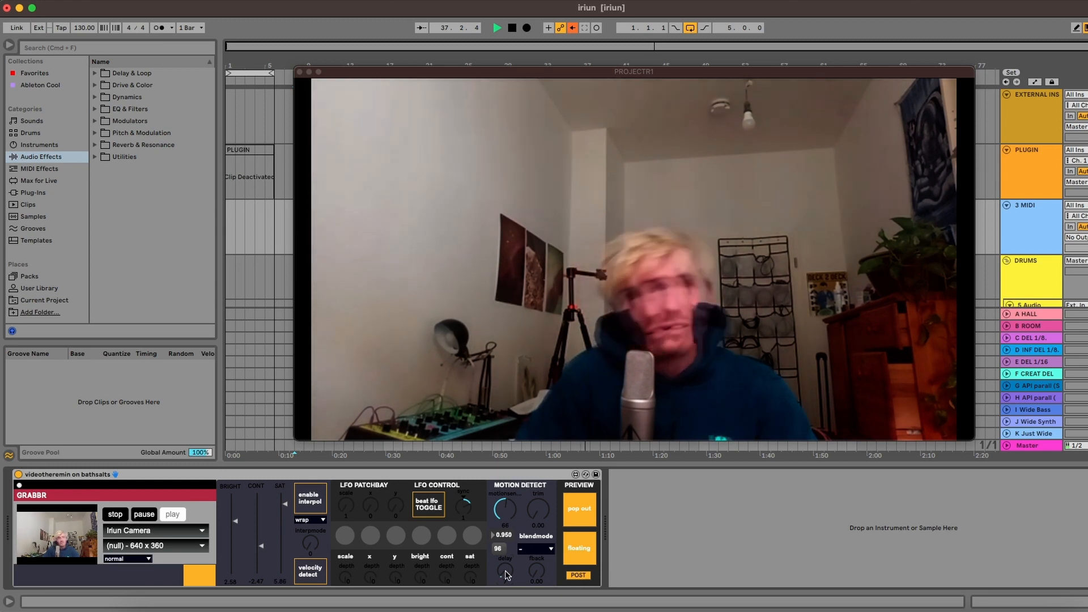
drag(506, 570, 536, 539)
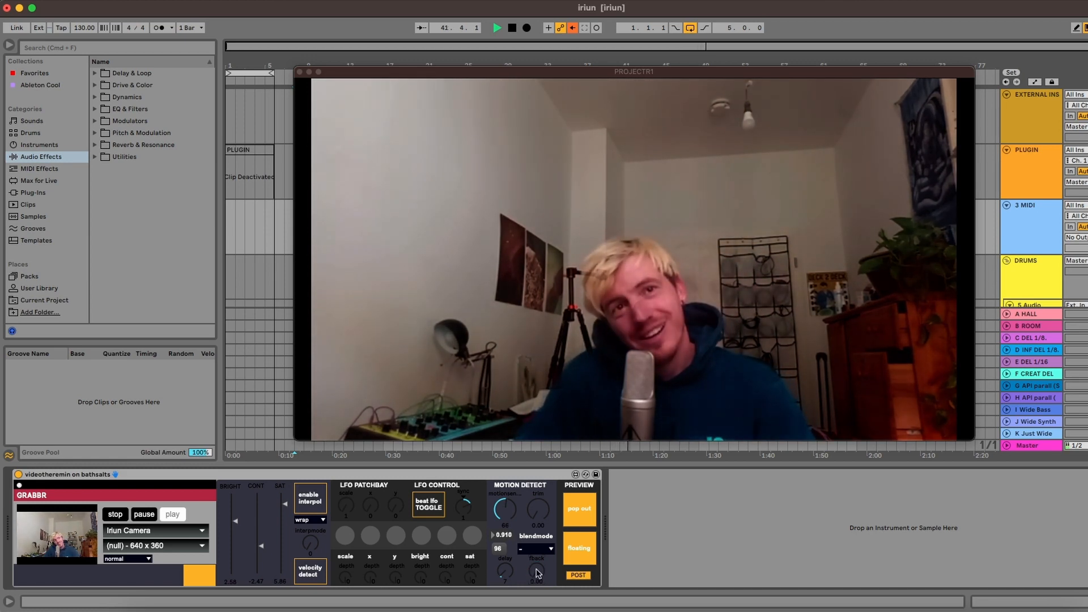
click(577, 575)
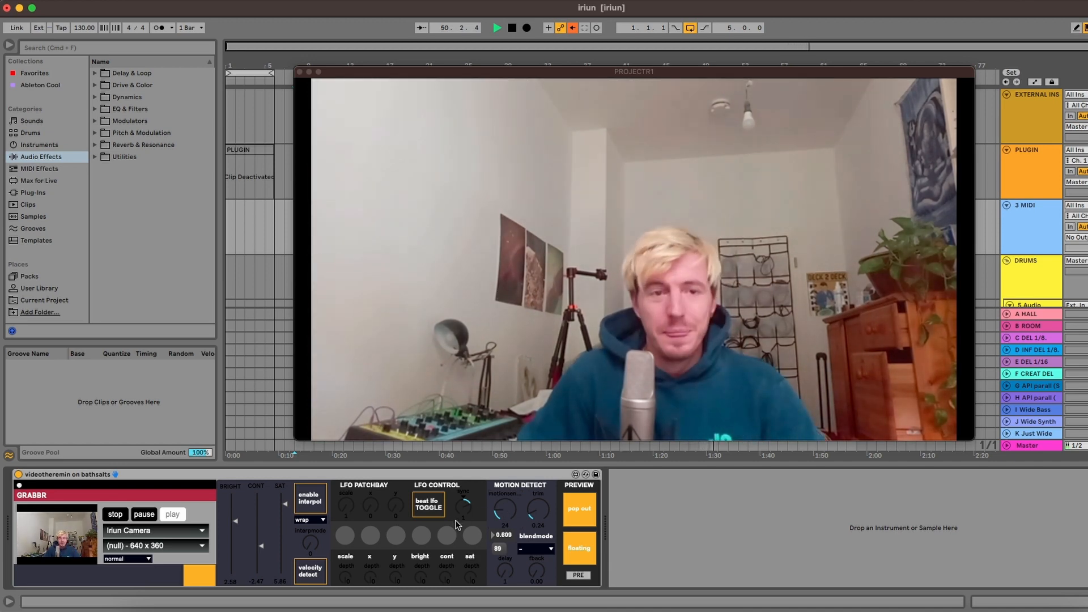
Step: Delete the 3 MIDI track and show the PLUGIN track's devices
click(1032, 152)
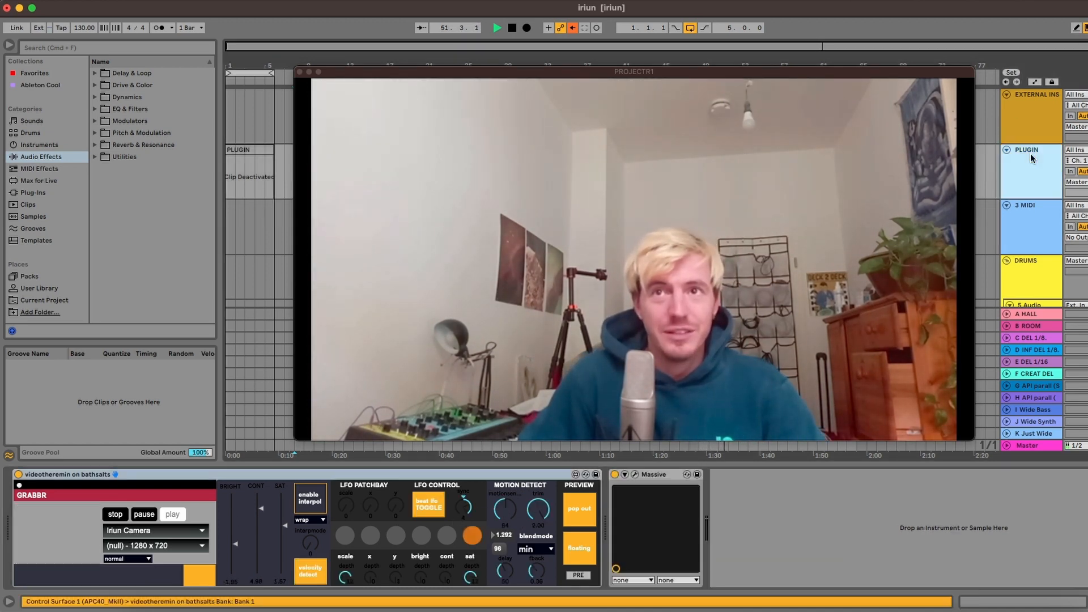
click(1048, 233)
key(Delete)
click(1059, 180)
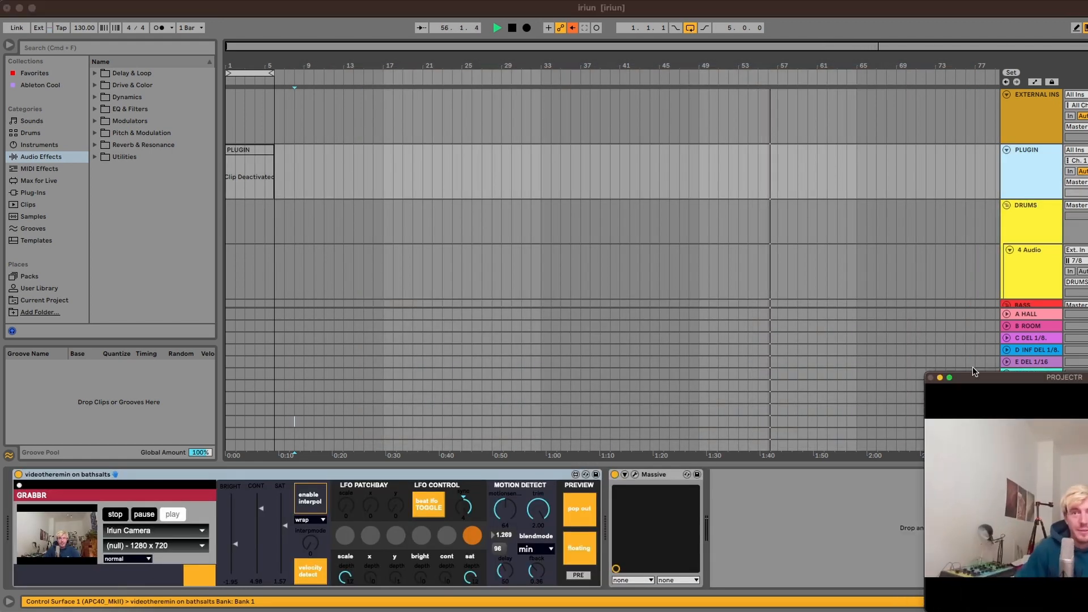
Step: Move the PROJECTR preview window over the arrangement and enlarge it to roughly double its width
drag(996, 379, 379, 64)
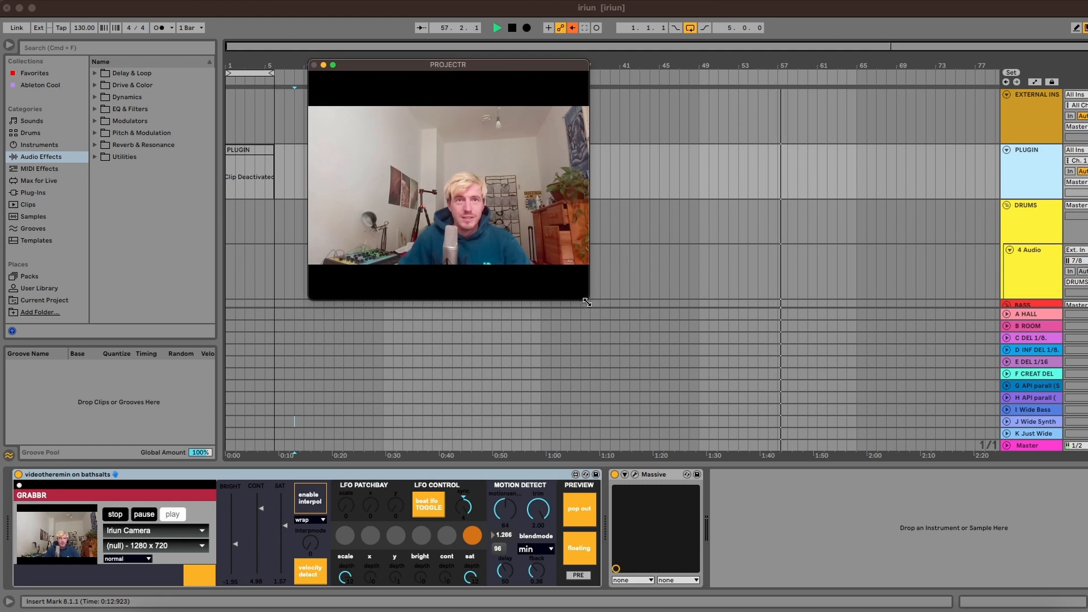
drag(589, 300, 861, 440)
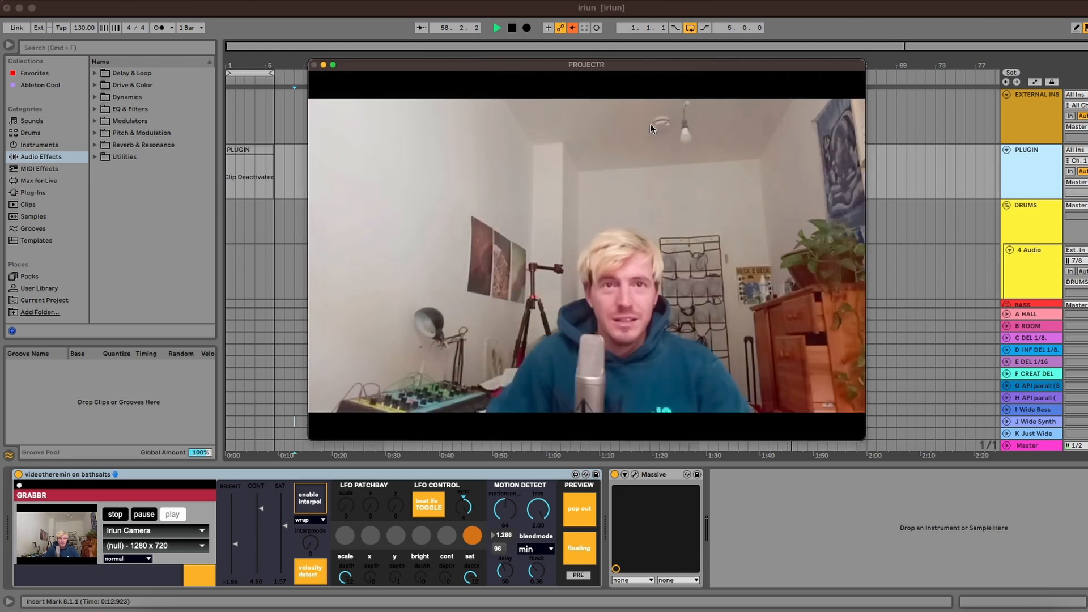
drag(584, 71, 570, 44)
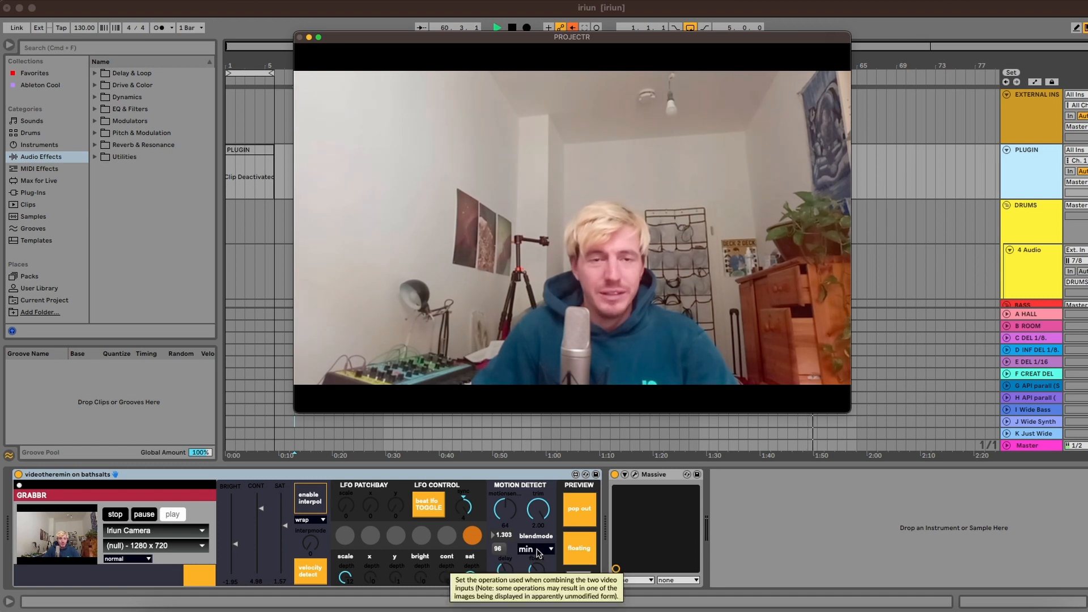
Step: Check the resolutions offered for the Iriun Camera, leaving 1280 x 720 selected, and toggle the beat LFO
click(190, 547)
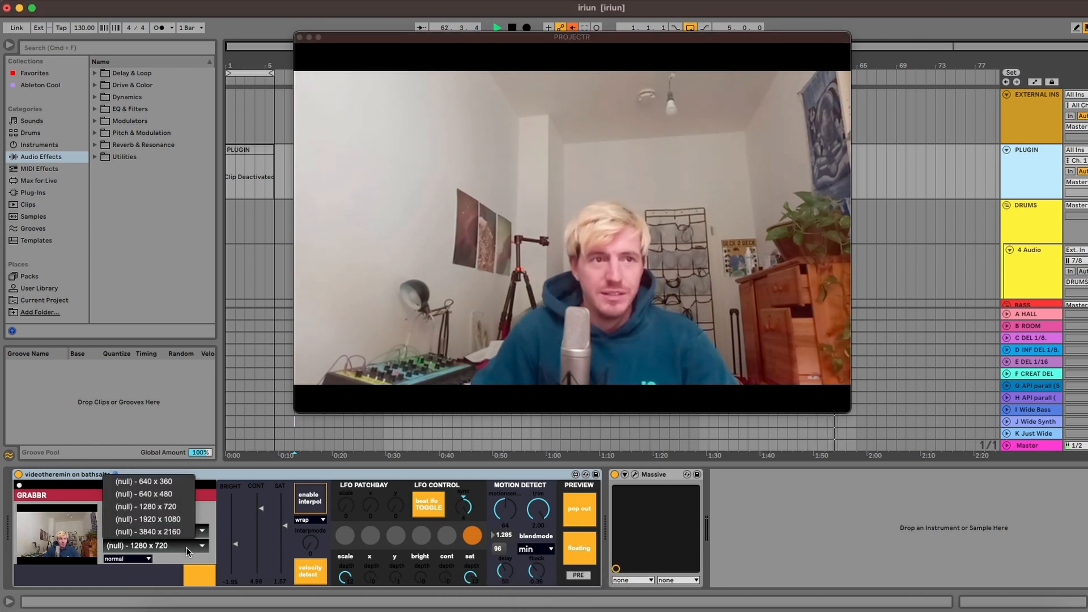
click(189, 552)
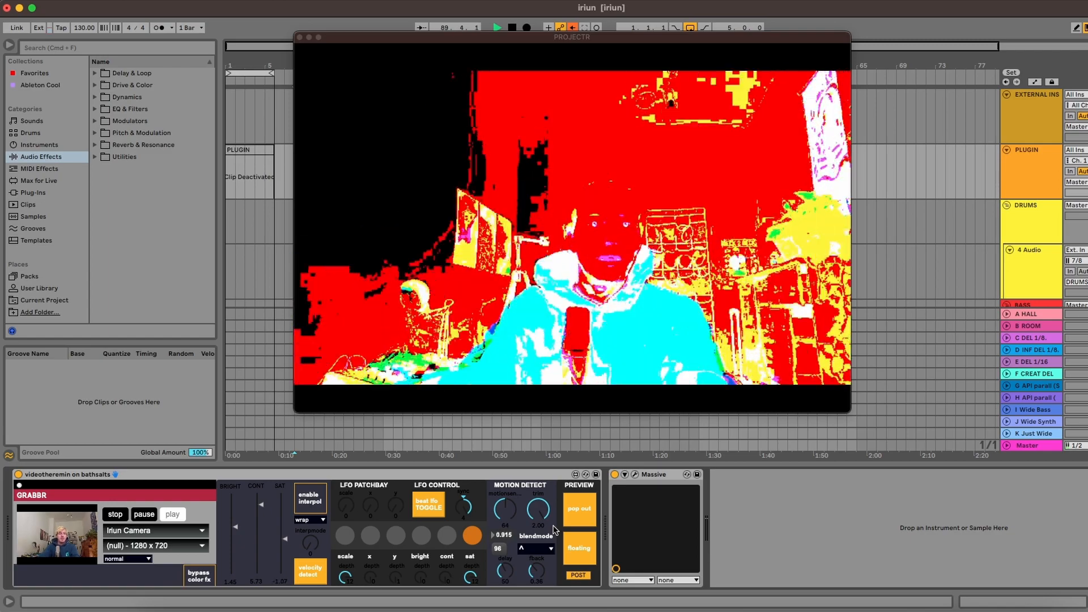
click(440, 496)
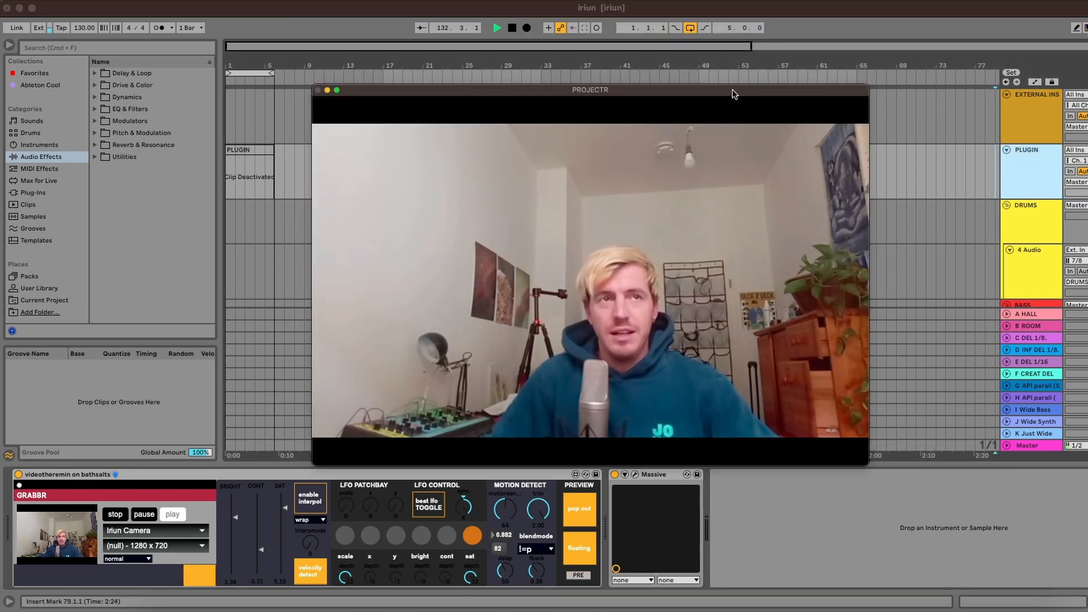
Step: Move the PROJECTR window below the PLUGIN track, show that track's Contrast automation, and stretch its rising ramp to about bar 35
drag(733, 93, 778, 230)
key(a)
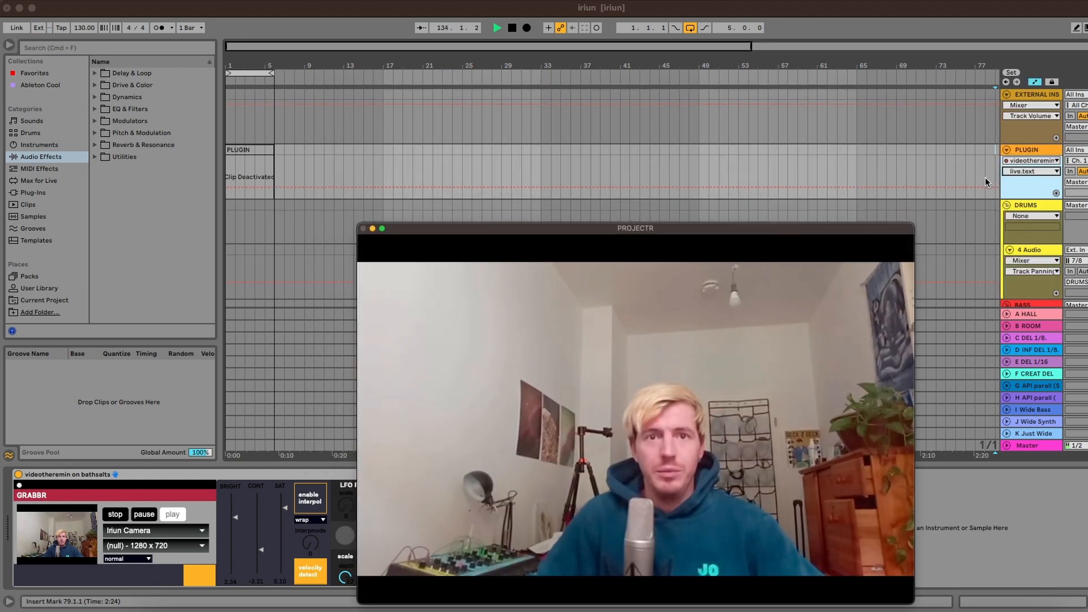
click(1039, 172)
click(1040, 173)
scroll(1064, 237, up, 10)
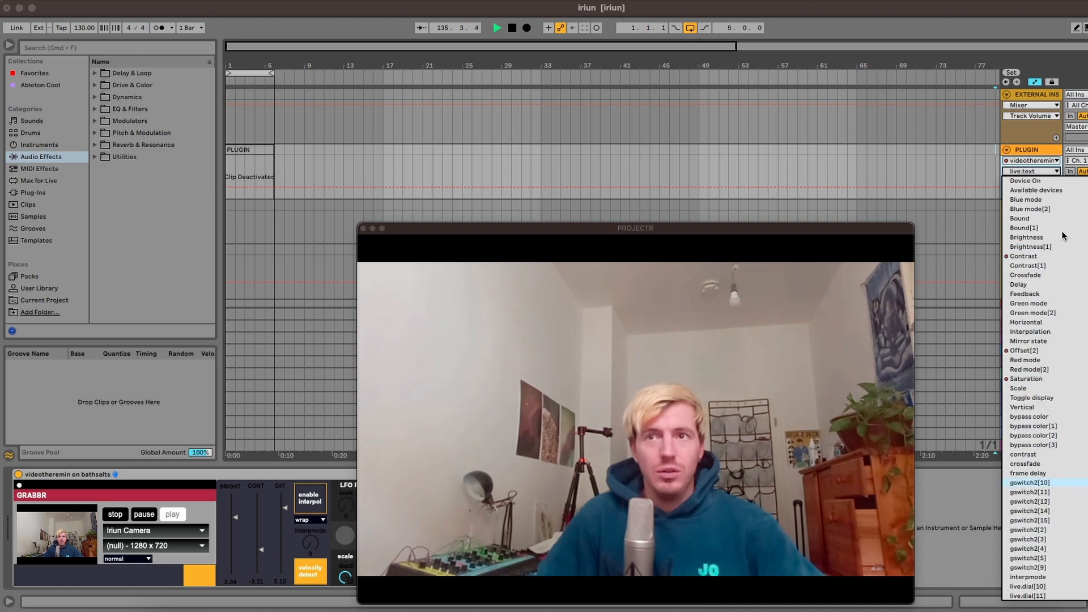
click(1045, 256)
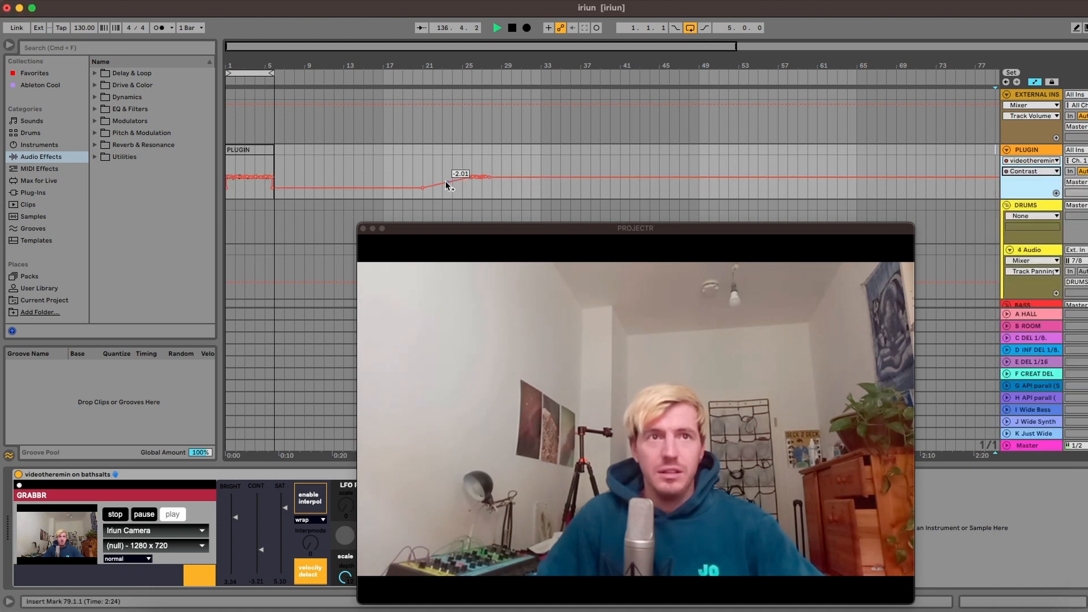
drag(448, 185, 561, 155)
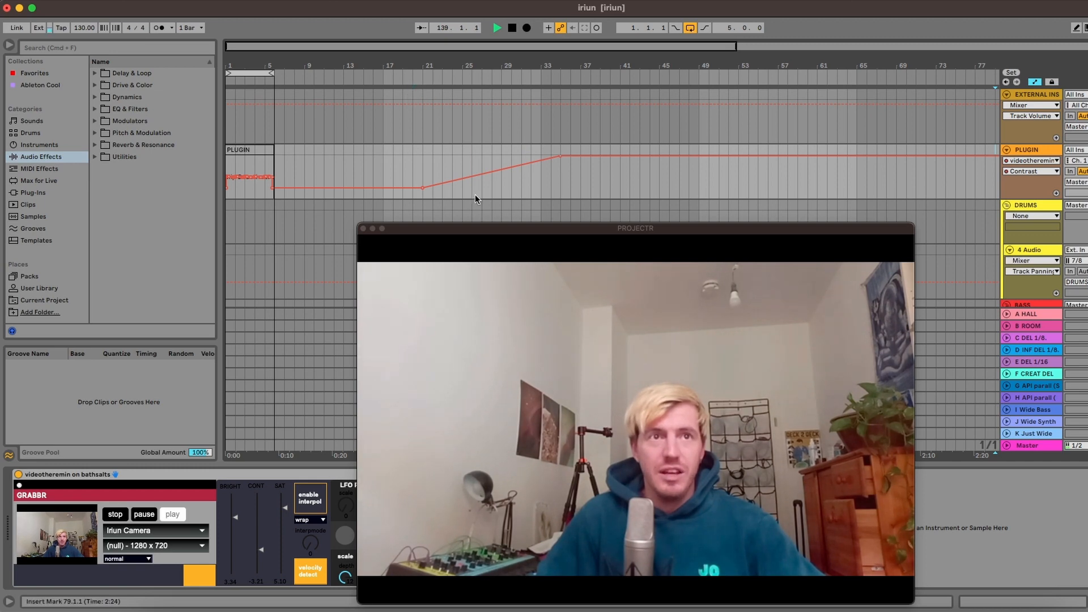
Step: Turn on the videotheremin colour effects and display the PLUGIN track's Contrast automation again while it plays from bar 21
click(212, 572)
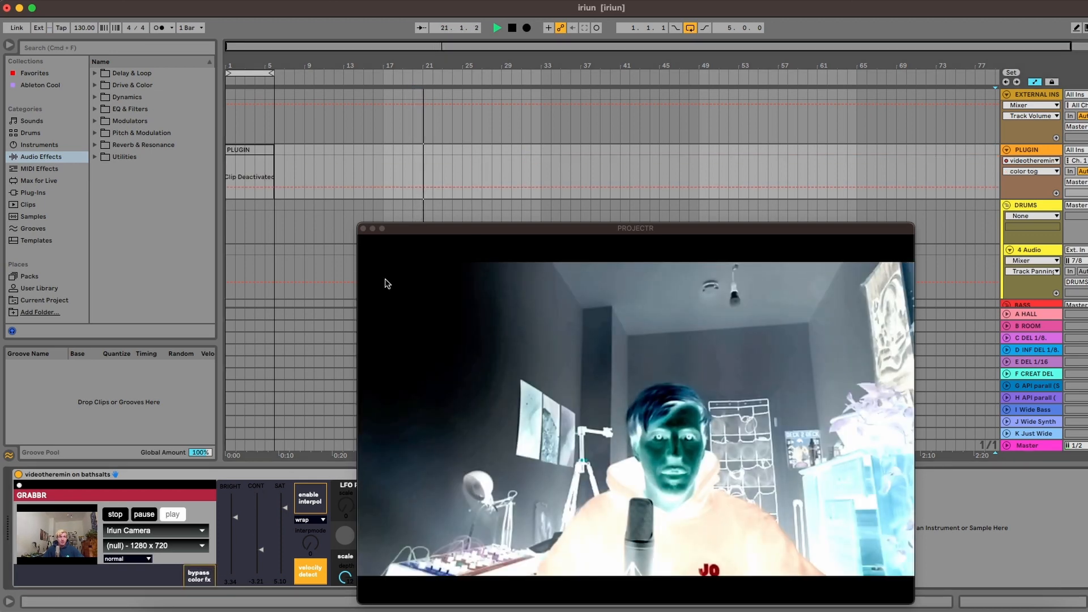
click(1031, 172)
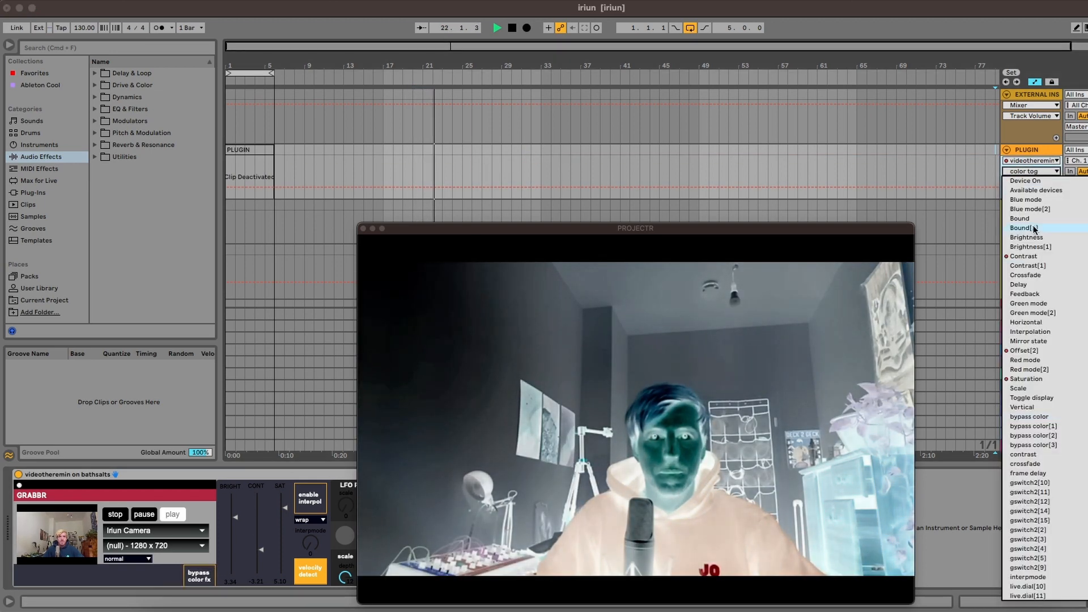
click(1030, 258)
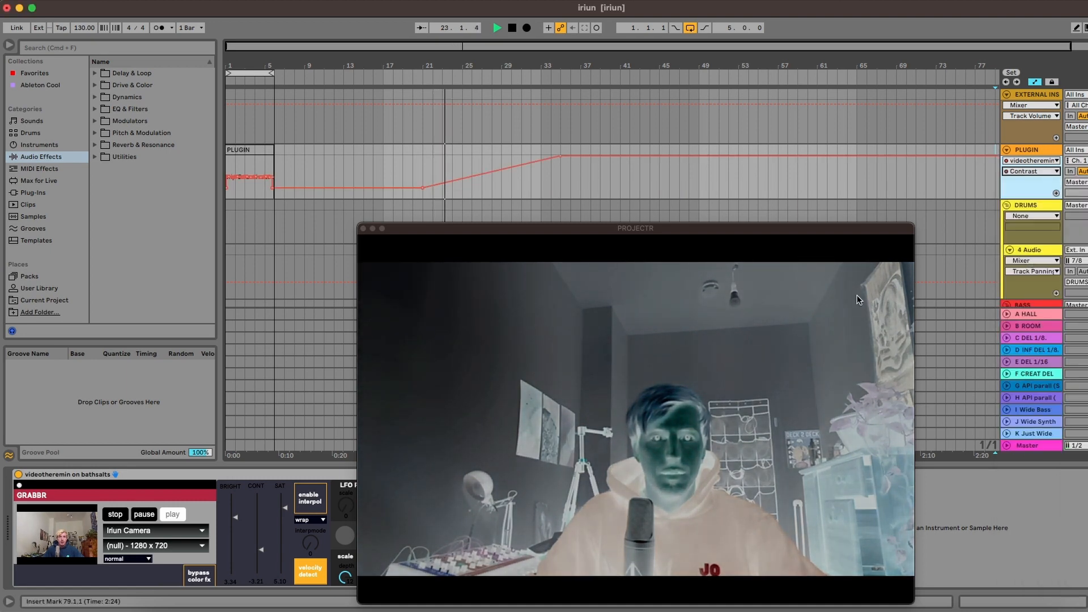